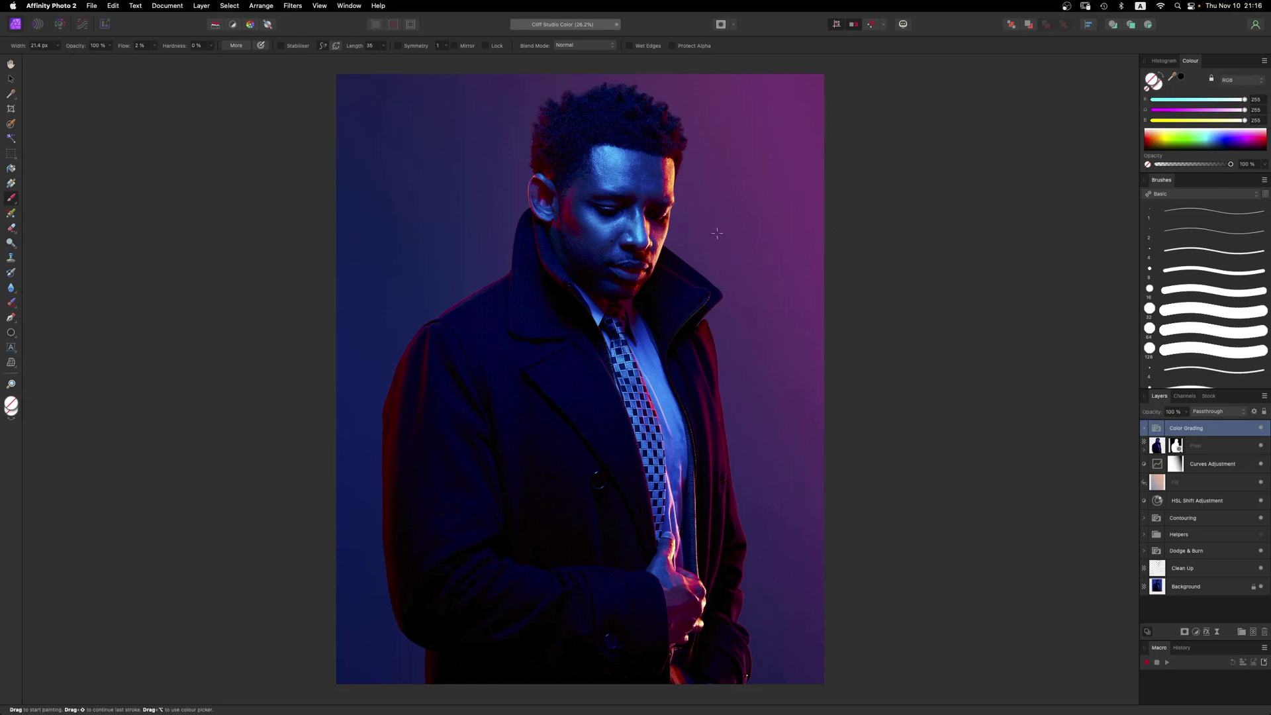
Add a new pixel layer above the Color Grading group and enlarge the paint brush to 101.6 px.
{"action": "key", "text": "super+shift+n"}
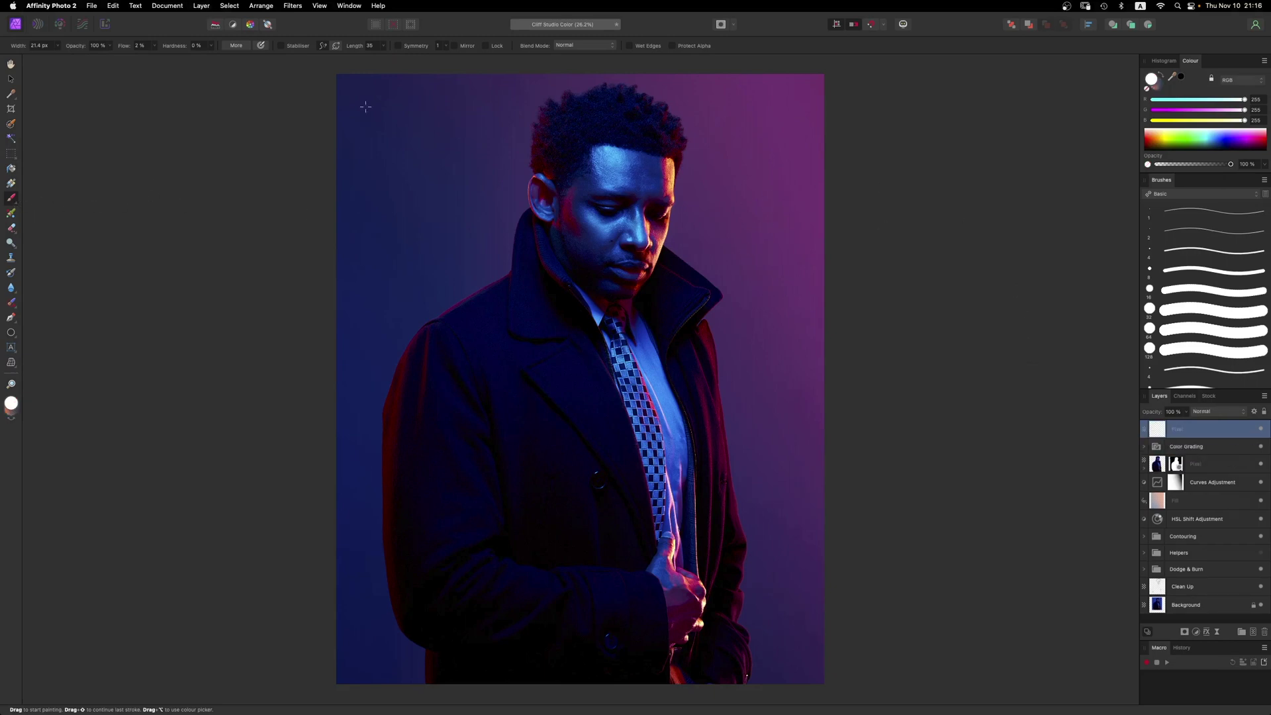
{"action": "key", "text": "super+plus"}
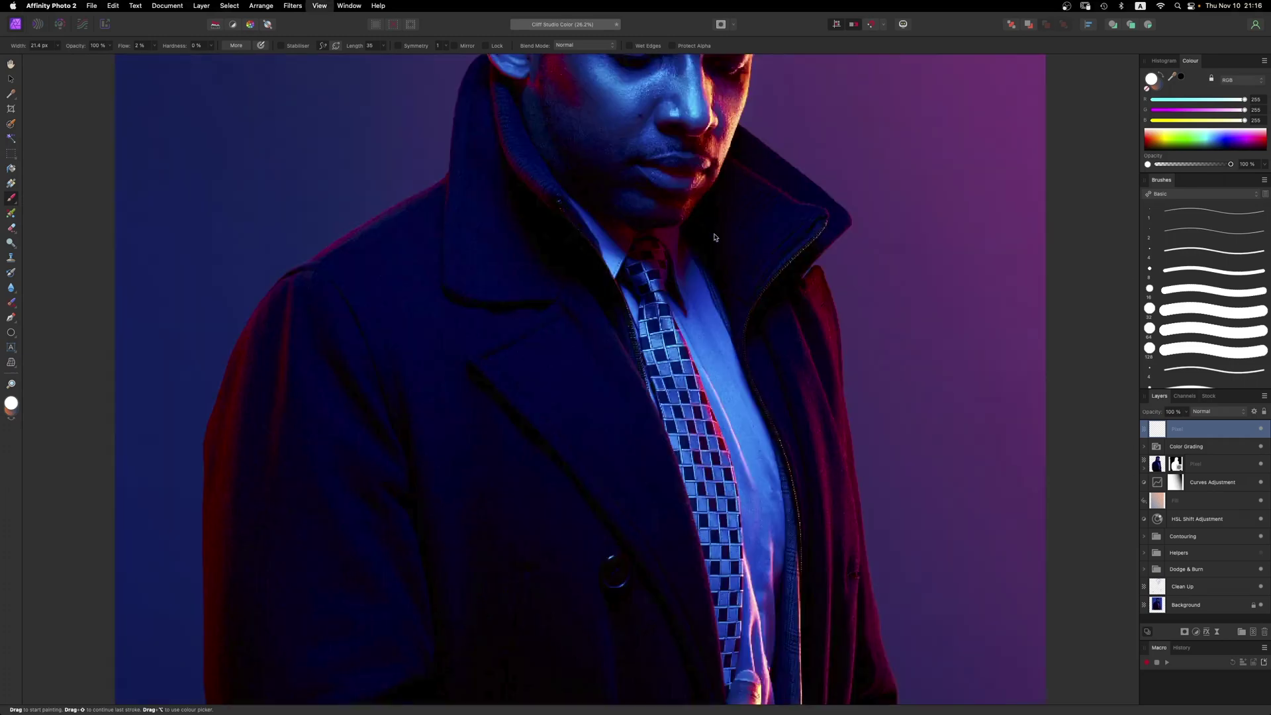
{"action": "scroll", "coordinate": [735, 158], "scroll_direction": "up", "scroll_amount": 5}
{"action": "scroll", "coordinate": [735, 159], "scroll_direction": "right", "scroll_amount": 3}
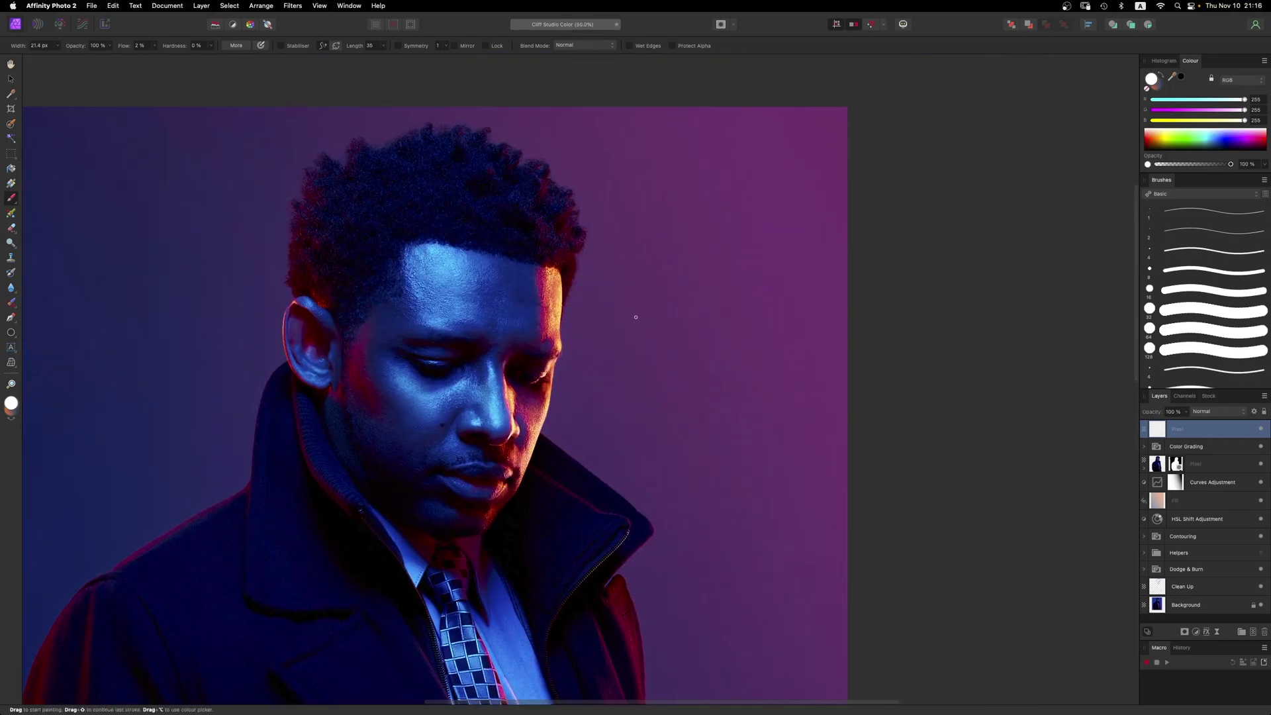
{"action": "key", "text": "]"}
{"action": "key", "text": "]"}
{"action": "key", "text": "]"}
{"action": "key", "text": "]"}
{"action": "key", "text": "]"}
{"action": "key", "text": "]"}
{"action": "key", "text": "]"}
{"action": "key", "text": "]"}
{"action": "key", "text": "]"}
{"action": "key", "text": "]"}
{"action": "key", "text": "]"}
{"action": "key", "text": "]"}
{"action": "key", "text": "]"}
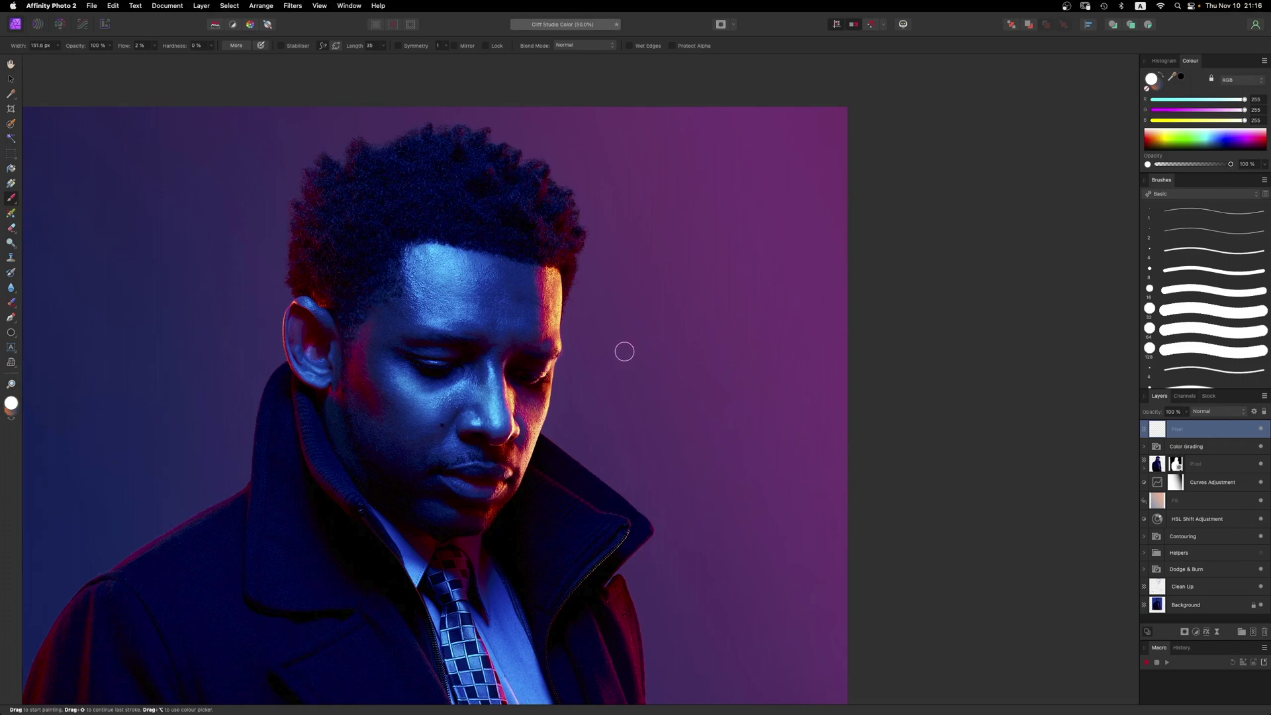
Paint several short, soft white strokes on the purple background beside the man's face.
{"action": "left_click_drag", "start_coordinate": [610, 359], "coordinate": [652, 334]}
{"action": "mouse_move", "coordinate": [637, 371]}
{"action": "left_mouse_down"}
{"action": "mouse_move", "coordinate": [615, 395]}
{"action": "mouse_move", "coordinate": [660, 408]}
{"action": "mouse_move", "coordinate": [688, 345]}
{"action": "left_mouse_up"}
{"action": "left_click_drag", "start_coordinate": [621, 322], "coordinate": [651, 298]}
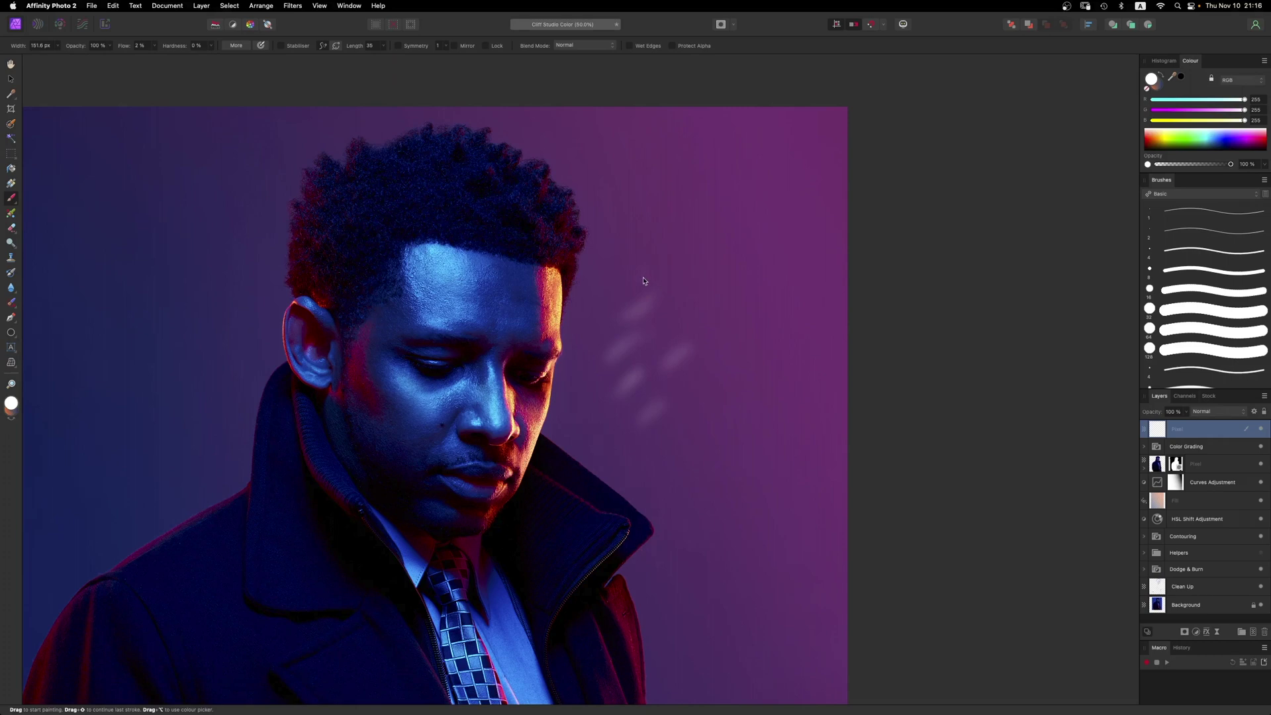
{"action": "key", "text": "bracketright"}
{"action": "key", "text": "bracketleft"}
{"action": "left_click", "coordinate": [614, 291]}
Add a Curves adjustment above the painted layer and raise the middle of the master curve to about 0.58 to brighten the image.
{"action": "key", "text": "super+plus"}
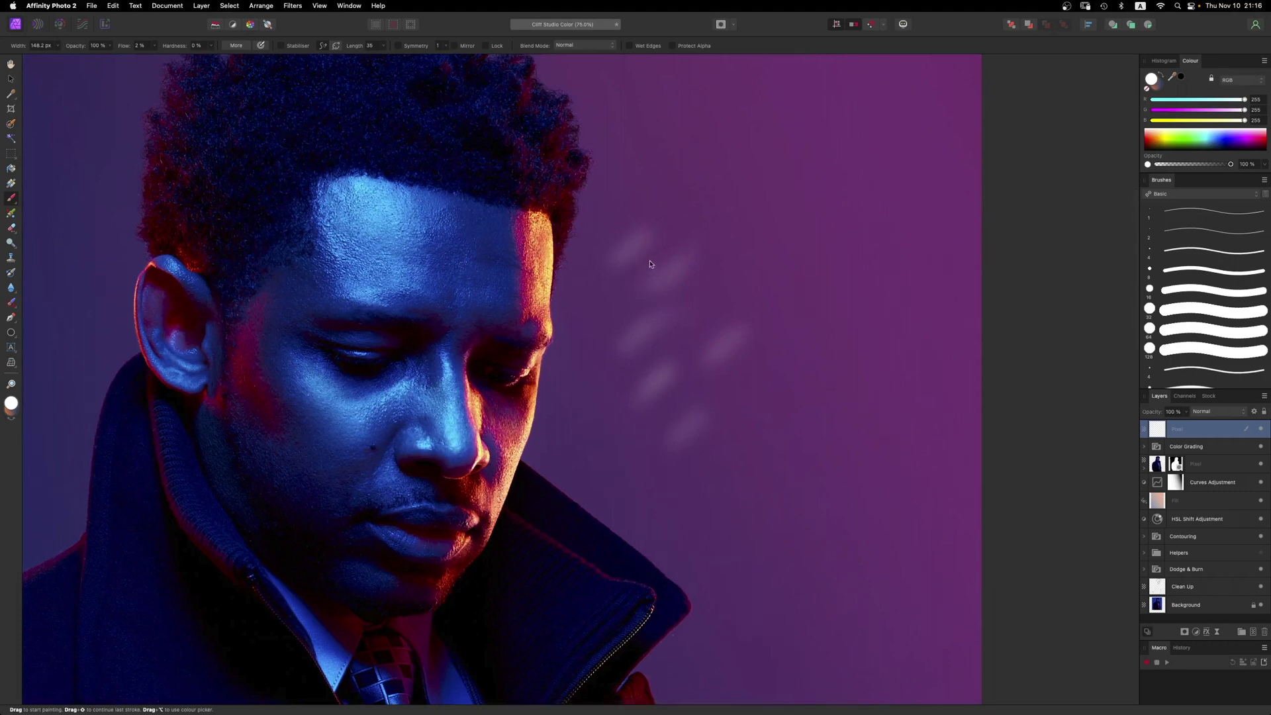
{"action": "key", "text": "super+0"}
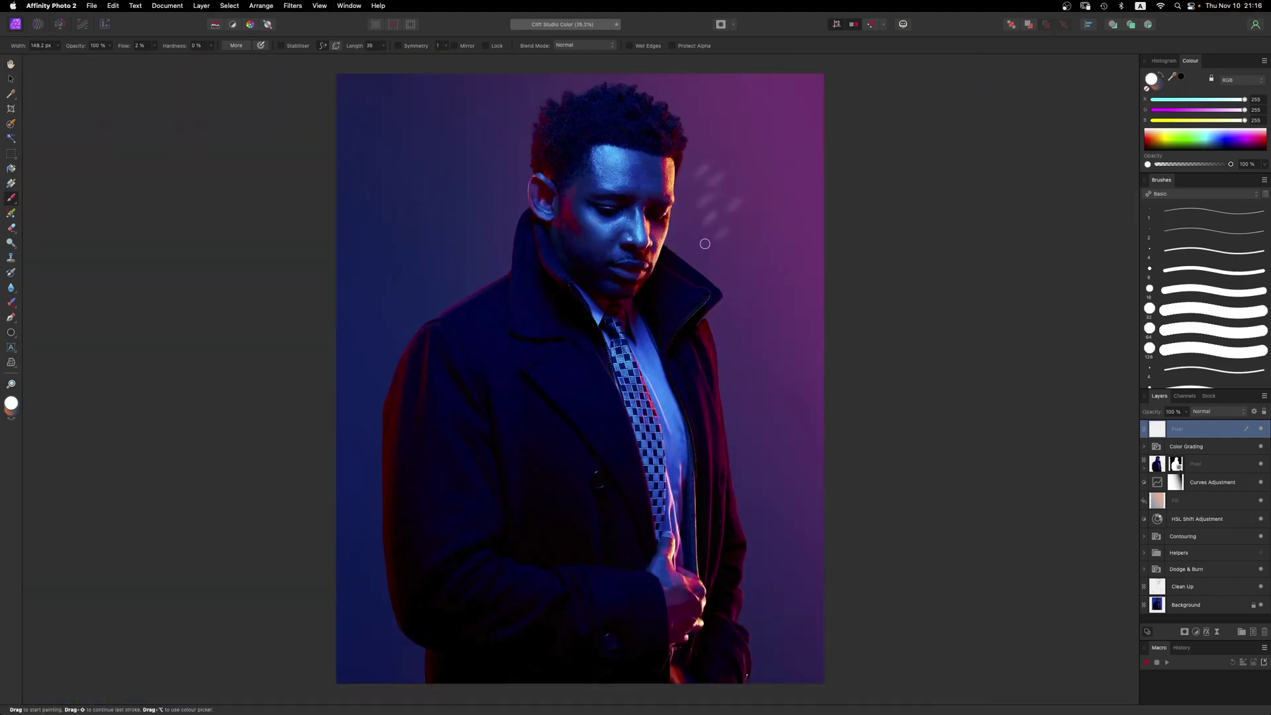
{"action": "key", "text": "super+plus"}
{"action": "key", "text": "super+plus"}
{"action": "left_click_drag", "start_coordinate": [714, 212], "coordinate": [668, 363]}
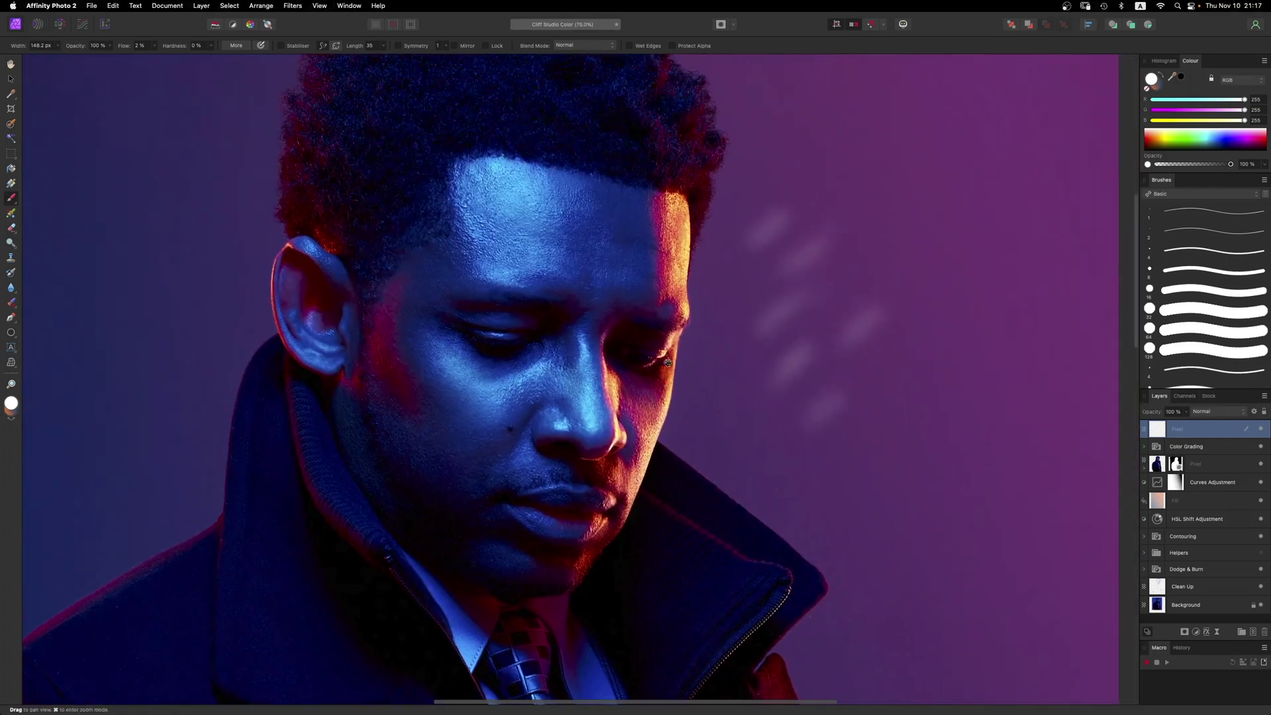
{"action": "left_click", "coordinate": [1199, 633]}
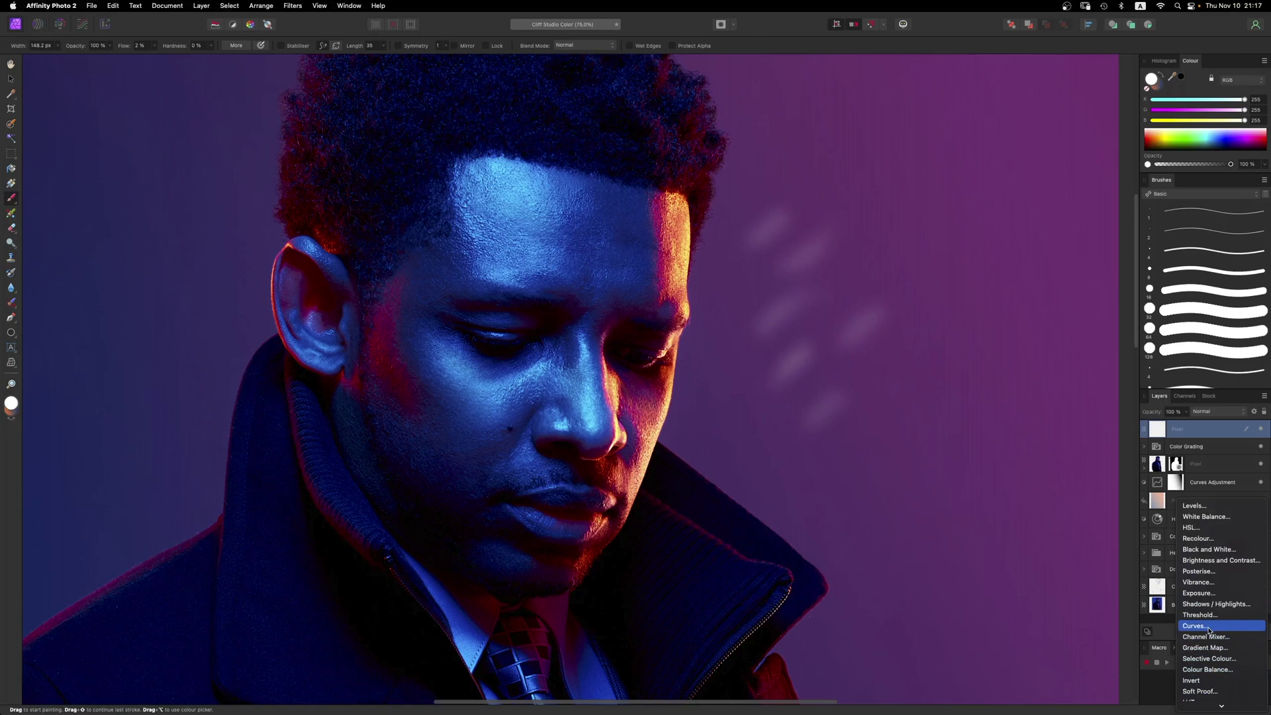
{"action": "left_click", "coordinate": [1209, 629]}
{"action": "left_click_drag", "start_coordinate": [1031, 560], "coordinate": [1030, 548]}
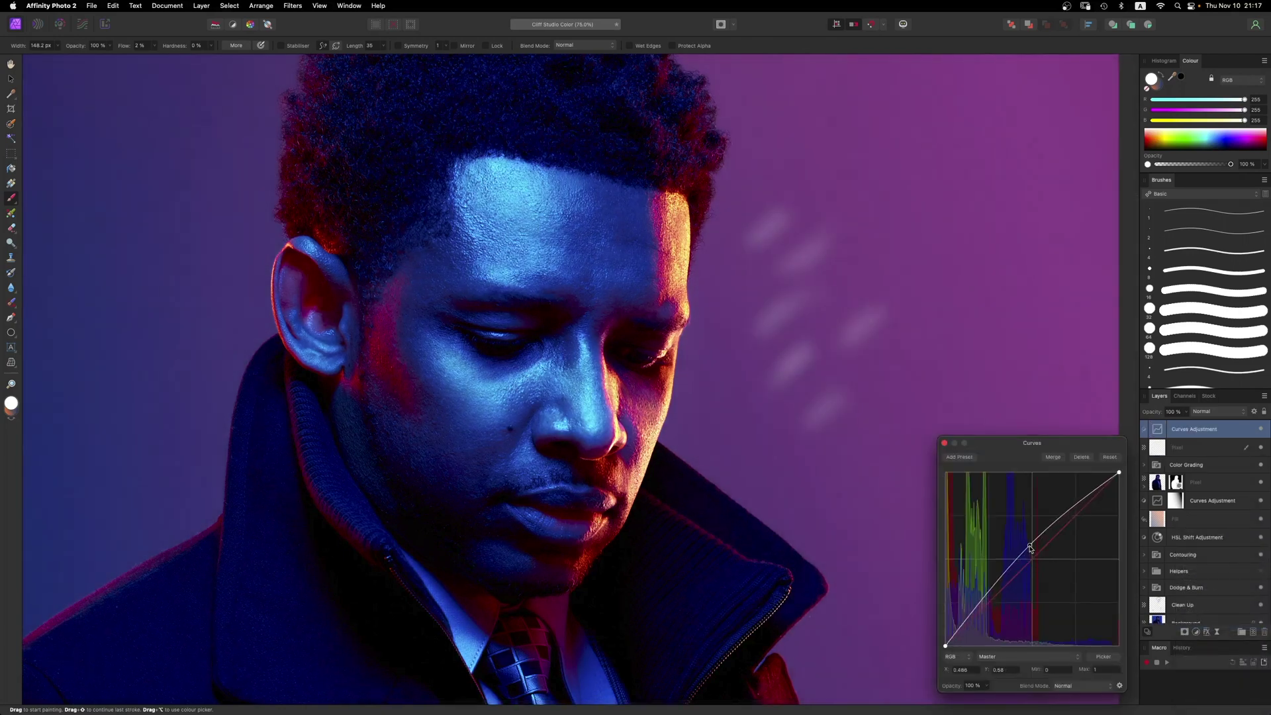
{"action": "left_click", "coordinate": [944, 443]}
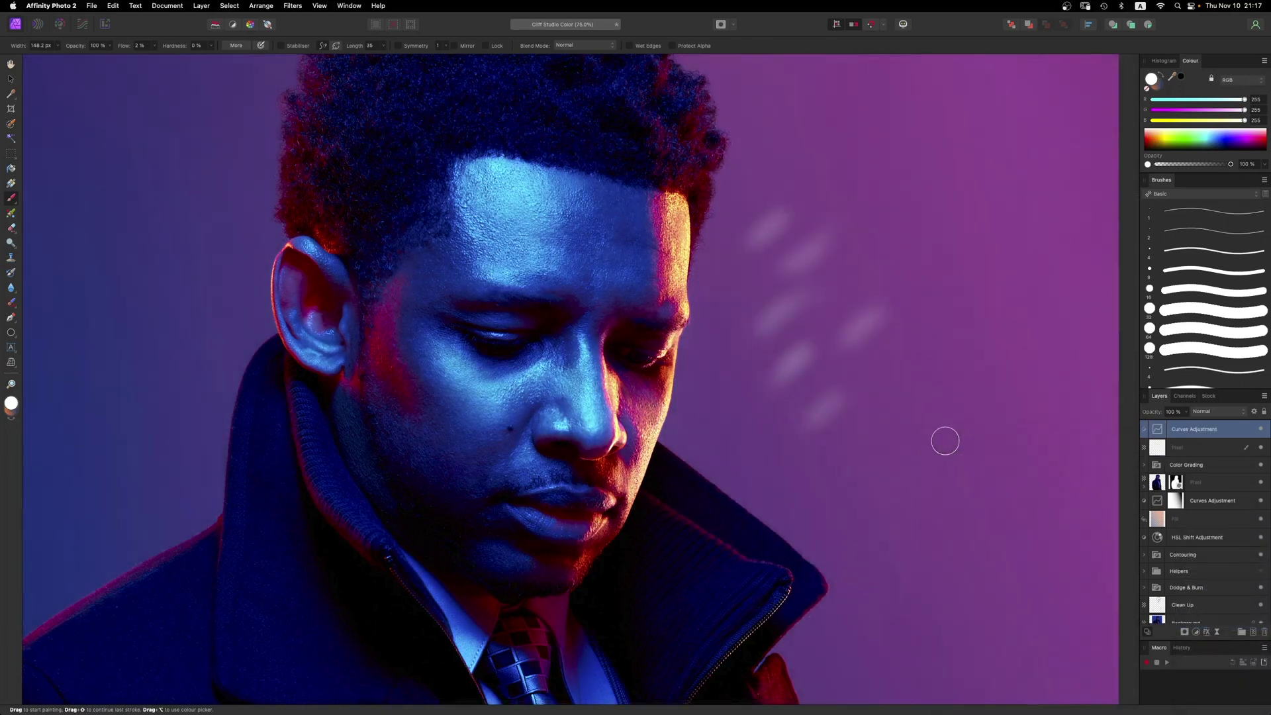
Invert the Curves adjustment's mask to black and paint on the forehead in white with a smaller brush.
{"action": "key", "text": "super+i"}
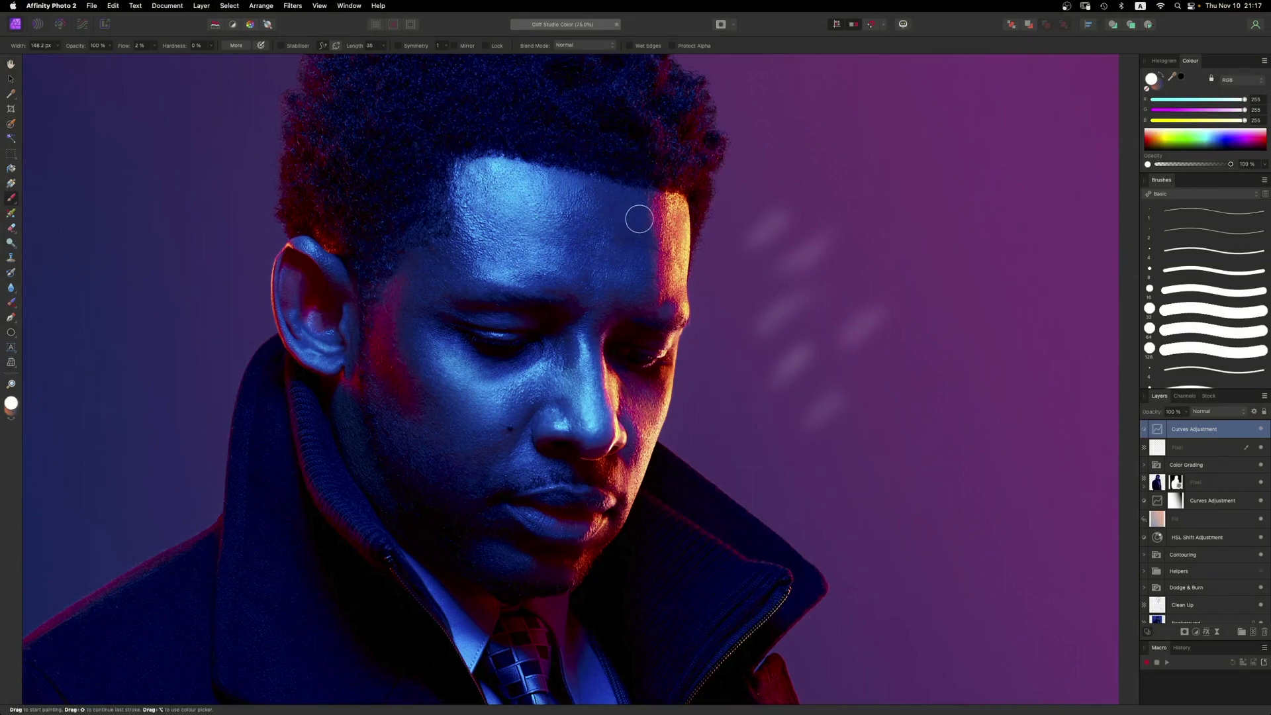
{"action": "key", "text": "bracketleft"}
{"action": "key", "text": "bracketleft"}
{"action": "key", "text": "bracketleft"}
{"action": "key", "text": "bracketleft"}
{"action": "key", "text": "bracketleft"}
{"action": "key", "text": "bracketleft"}
{"action": "key", "text": "bracketleft"}
{"action": "left_click_drag", "start_coordinate": [582, 229], "coordinate": [577, 223]}
{"action": "key", "text": "bracketleft"}
{"action": "key", "text": "bracketright"}
{"action": "key", "text": "bracketright"}
{"action": "key", "text": "m"}
Switch to the original Affinity Photo and add a new pixel layer above the Color Grading group.
{"action": "key", "text": "super+0"}
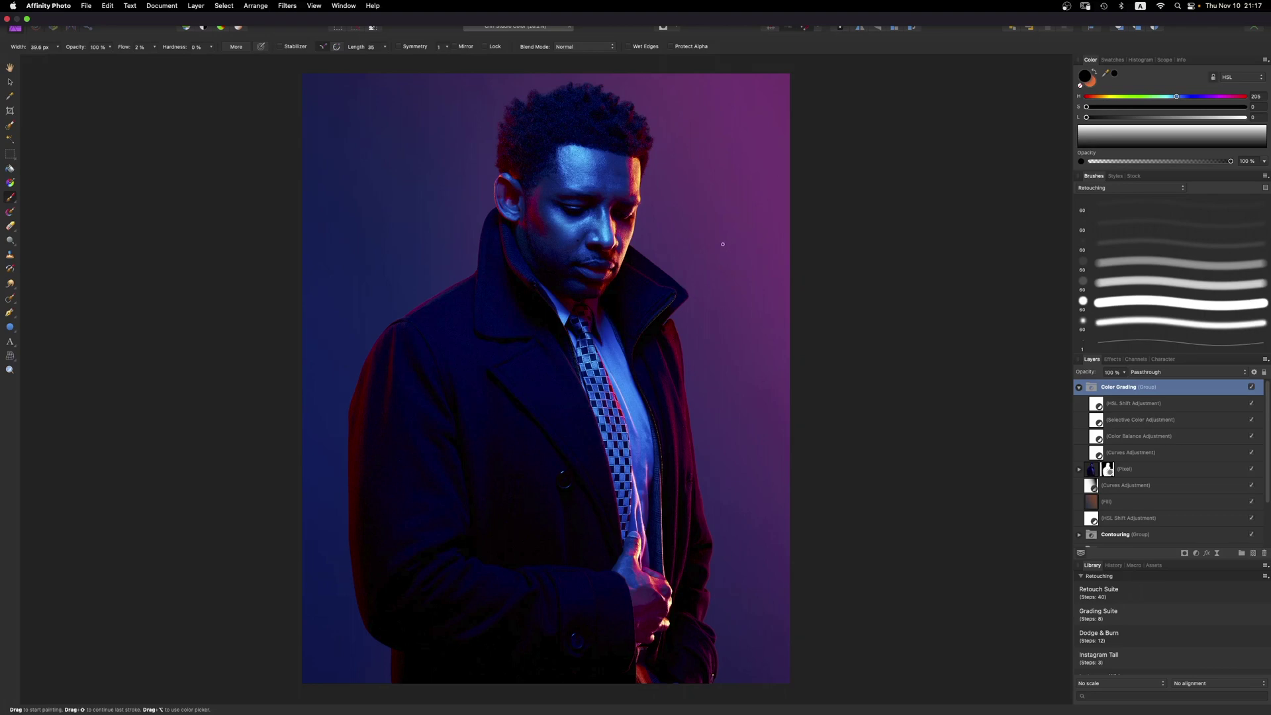
{"action": "key", "text": "super+shift+n"}
{"action": "key", "text": "super+1"}
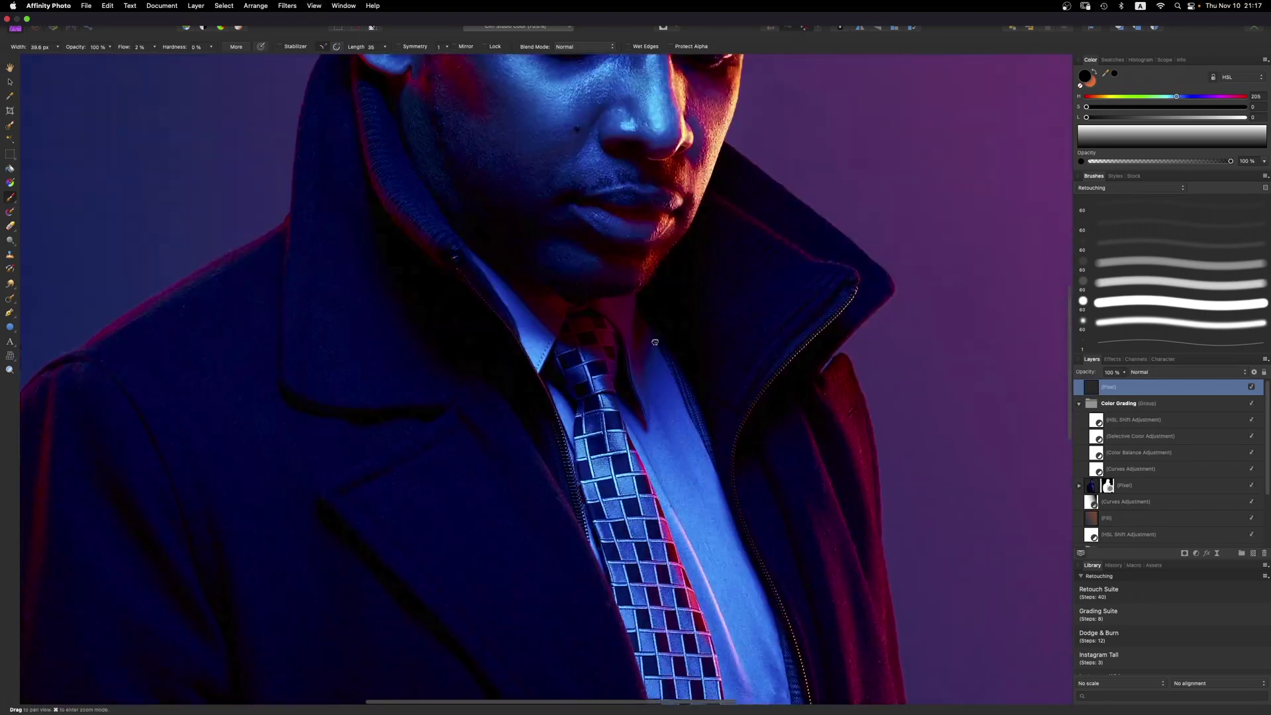
{"action": "left_click_drag", "start_coordinate": [655, 341], "coordinate": [519, 656]}
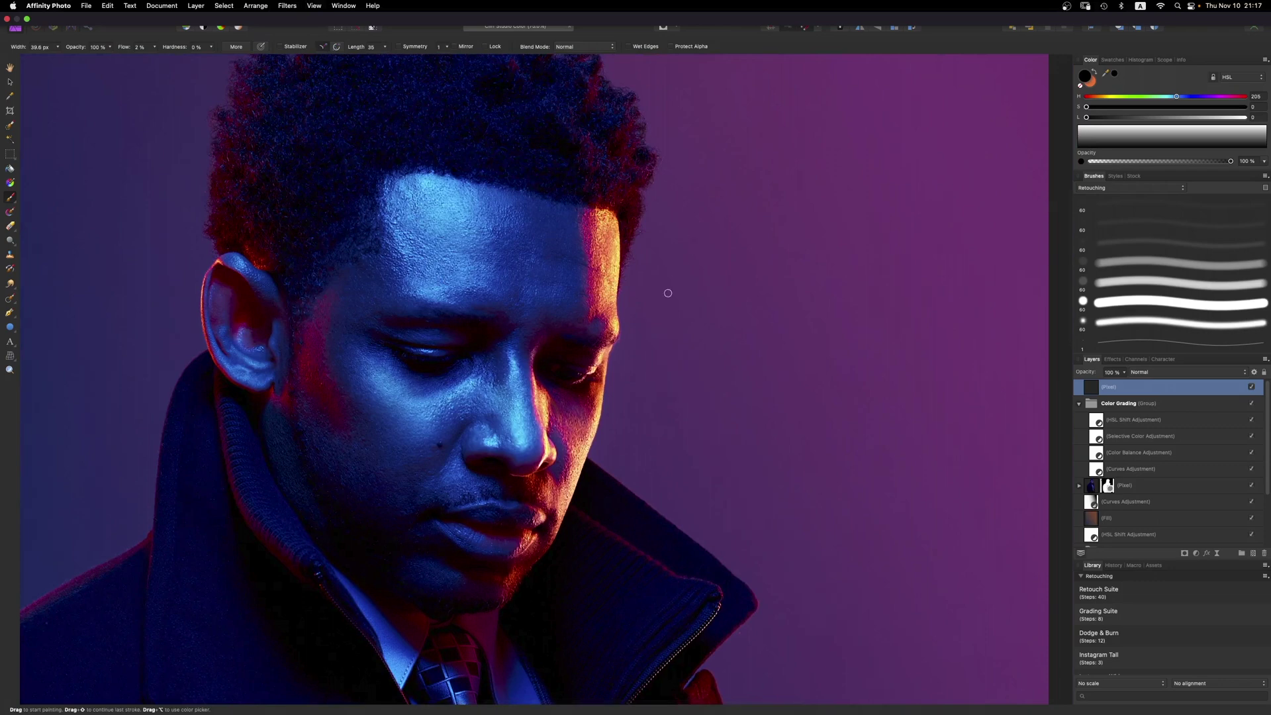
Paint several soft black strokes on the purple background beside the face, adjusting the brush size down to 43.5 px.
{"action": "mouse_move", "coordinate": [668, 293]}
{"action": "left_mouse_down"}
{"action": "mouse_move", "coordinate": [712, 295]}
{"action": "mouse_move", "coordinate": [748, 319]}
{"action": "mouse_move", "coordinate": [721, 346]}
{"action": "mouse_move", "coordinate": [667, 364]}
{"action": "mouse_move", "coordinate": [693, 355]}
{"action": "mouse_move", "coordinate": [664, 309]}
{"action": "left_mouse_up"}
{"action": "key", "text": "]"}
{"action": "key", "text": "]"}
{"action": "scroll", "coordinate": [648, 323], "scroll_direction": "up", "scroll_amount": 1}
{"action": "scroll", "coordinate": [642, 320], "scroll_direction": "right", "scroll_amount": 3}
{"action": "key", "text": "]"}
{"action": "mouse_move", "coordinate": [686, 247]}
{"action": "left_mouse_down"}
{"action": "mouse_move", "coordinate": [733, 235]}
{"action": "mouse_move", "coordinate": [727, 275]}
{"action": "mouse_move", "coordinate": [757, 309]}
{"action": "mouse_move", "coordinate": [729, 369]}
{"action": "mouse_move", "coordinate": [676, 392]}
{"action": "mouse_move", "coordinate": [703, 391]}
{"action": "mouse_move", "coordinate": [714, 454]}
{"action": "mouse_move", "coordinate": [686, 417]}
{"action": "mouse_move", "coordinate": [637, 420]}
{"action": "mouse_move", "coordinate": [685, 414]}
{"action": "left_mouse_up"}
{"action": "key", "text": "["}
{"action": "key", "text": "["}
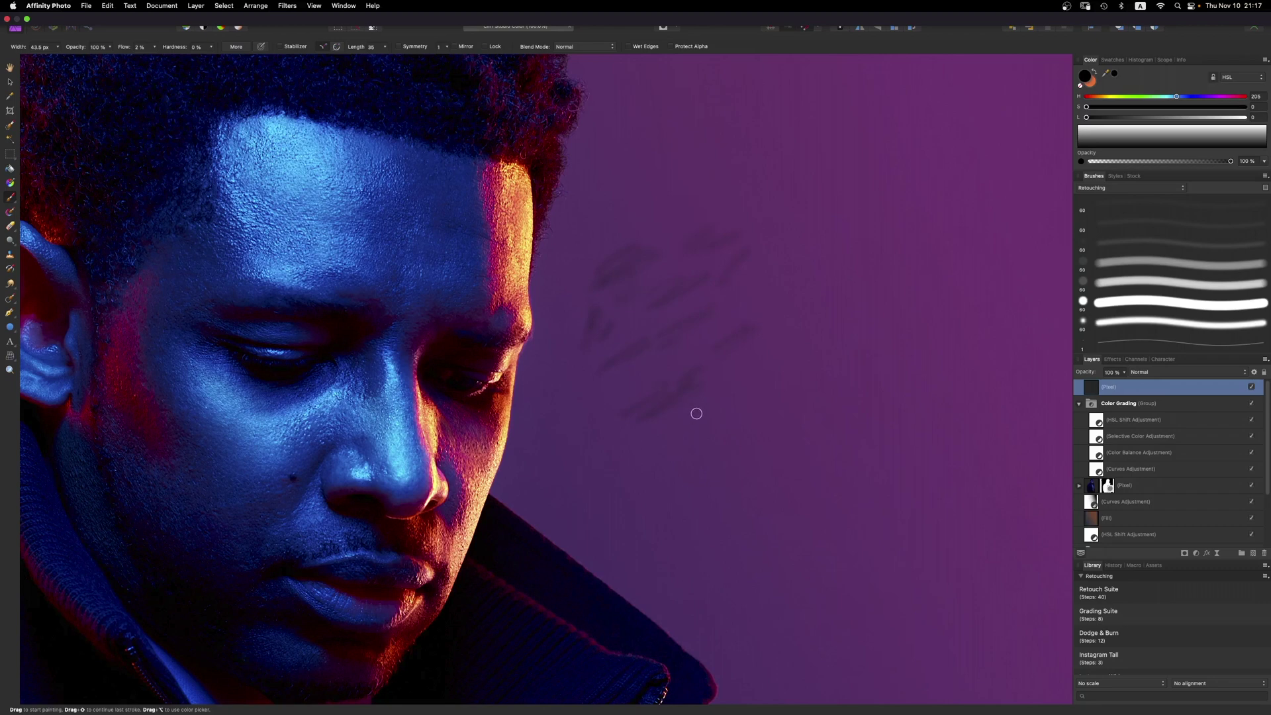
{"action": "left_click_drag", "start_coordinate": [696, 414], "coordinate": [714, 403]}
{"action": "key", "text": "super+0"}
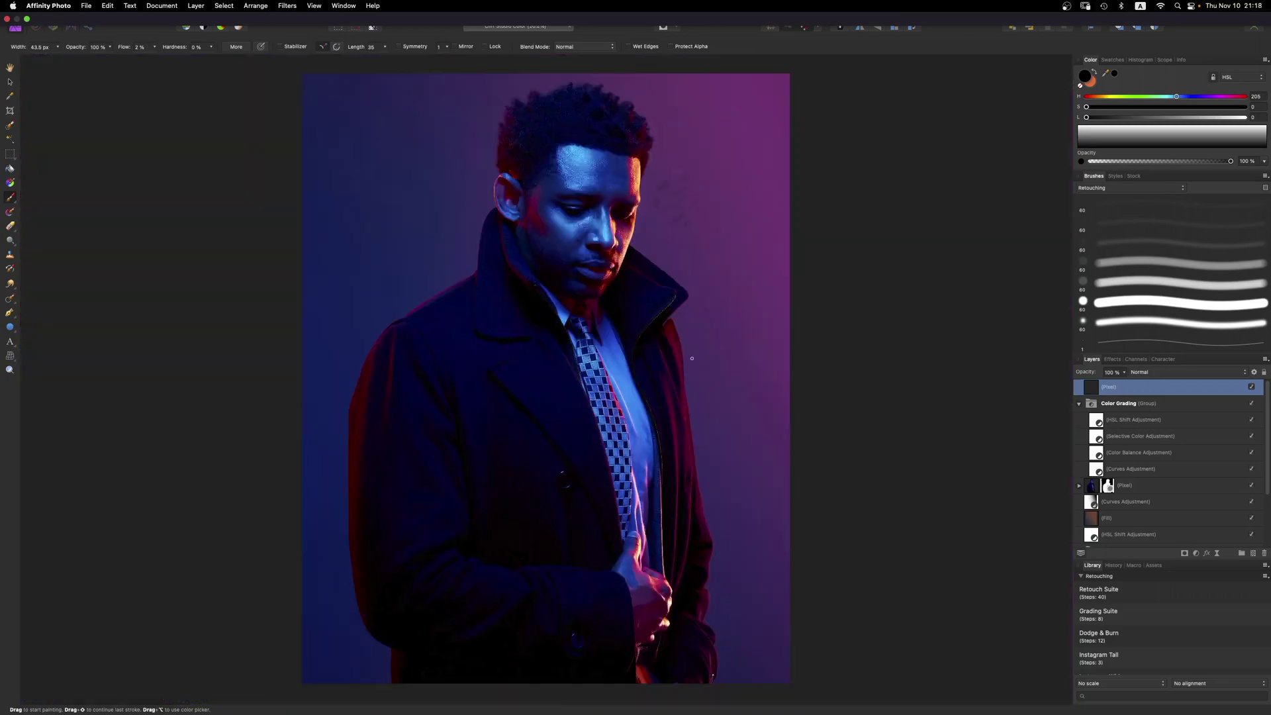
Switch back to Affinity Photo 2 and activate the Paint Brush tool with the masked Curves adjustment selected.
{"action": "key", "text": "ctrl+Left"}
{"action": "key", "text": "super+plus"}
{"action": "left_click_drag", "start_coordinate": [767, 201], "coordinate": [648, 397]}
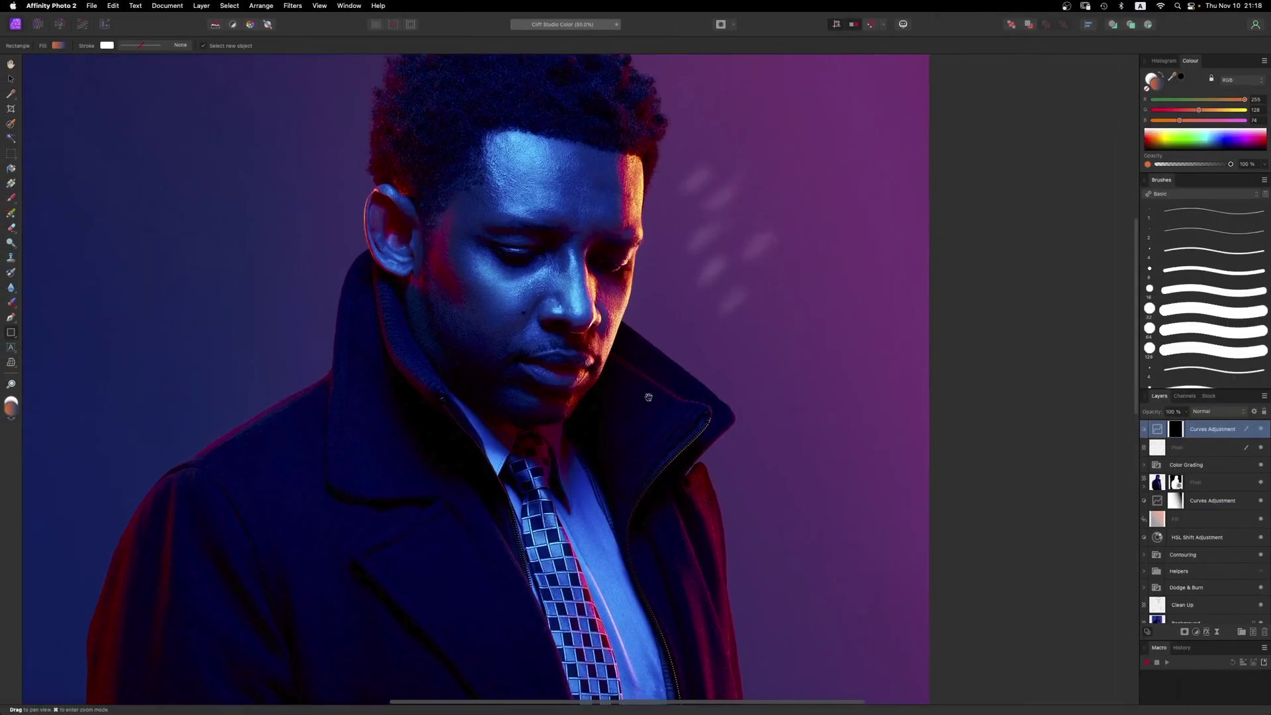
{"action": "scroll", "coordinate": [648, 397], "scroll_direction": "up", "scroll_amount": 3}
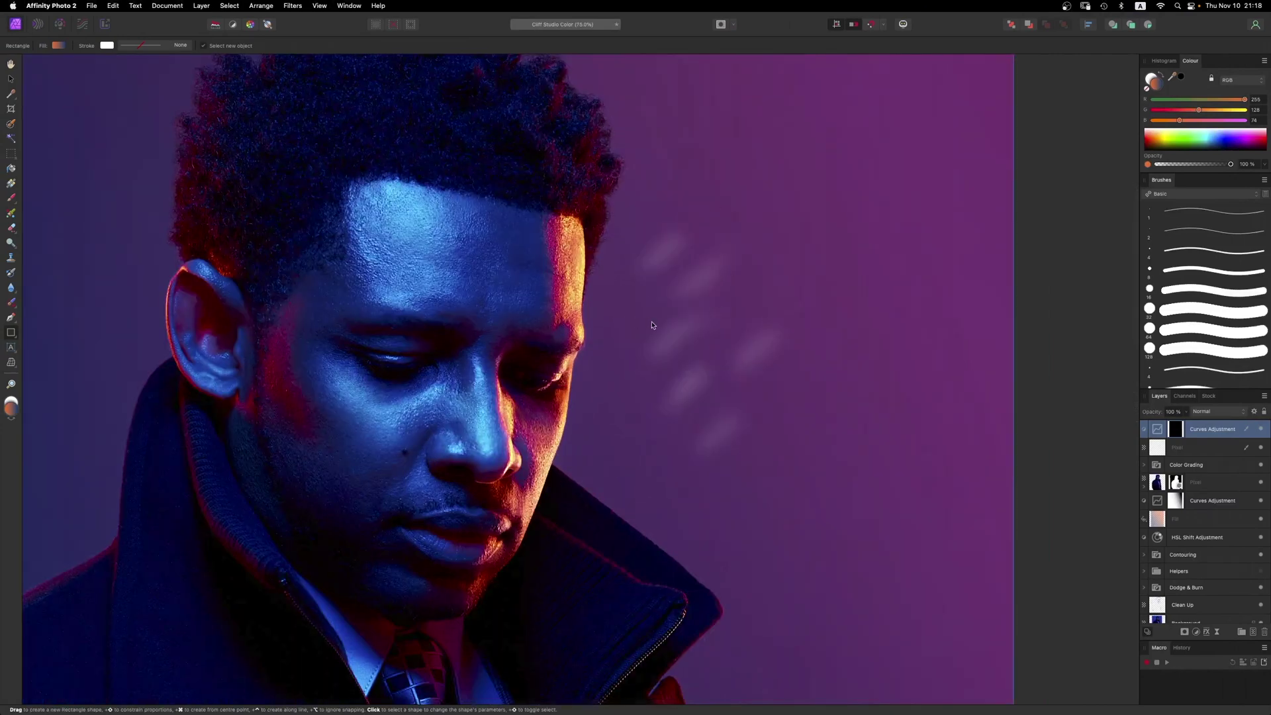
{"action": "key", "text": "b"}
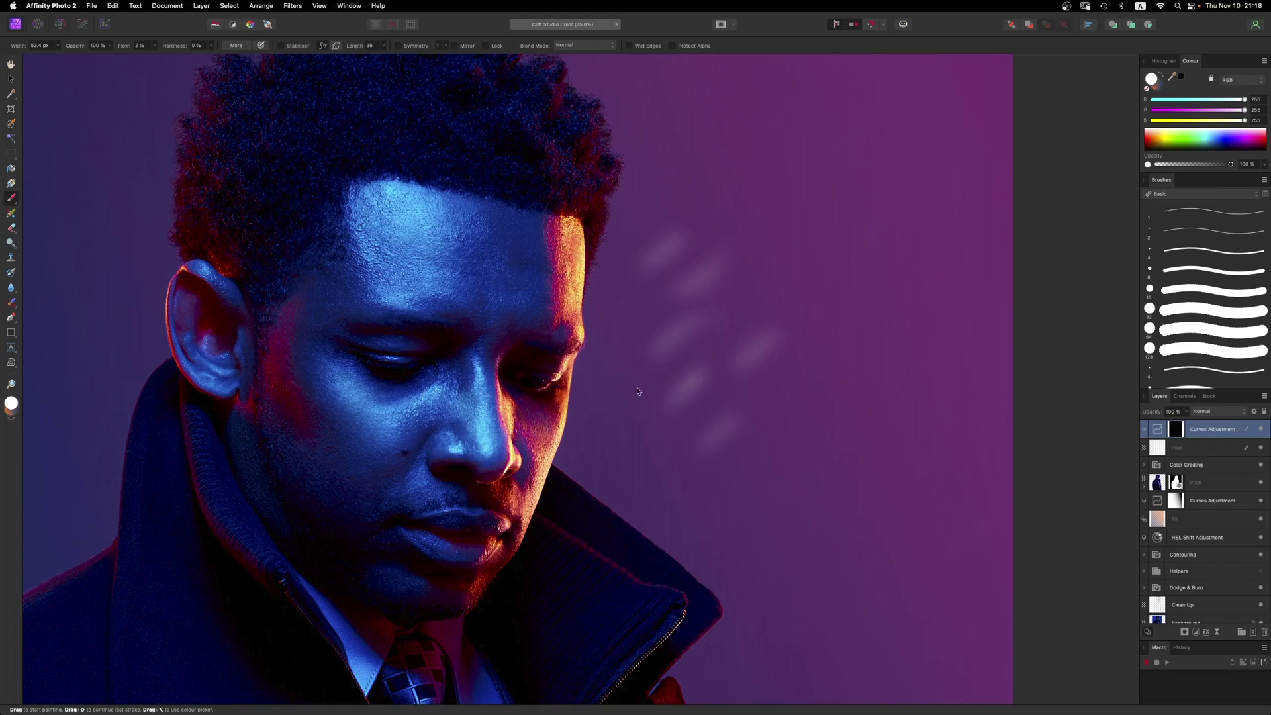
{"action": "key", "text": "super+0"}
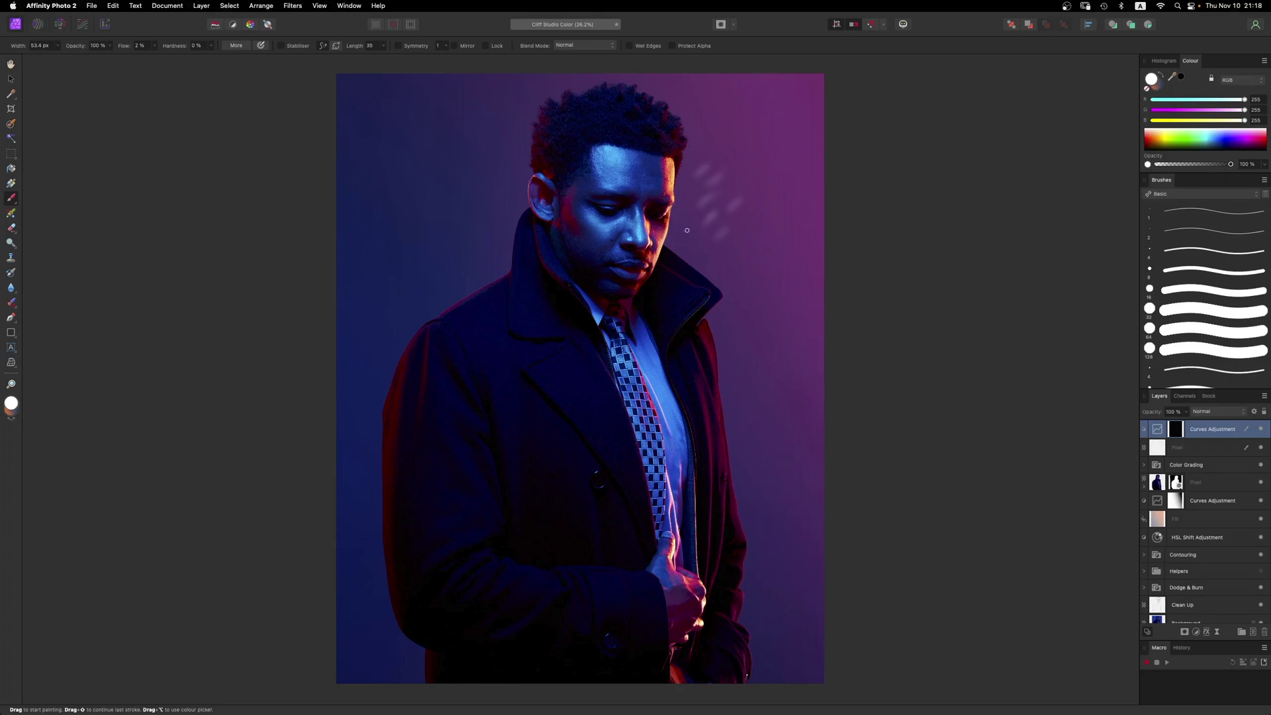
{"action": "key", "text": "super+equal"}
{"action": "key", "text": "super+equal"}
{"action": "left_click_drag", "start_coordinate": [709, 186], "coordinate": [629, 354]}
{"action": "scroll", "coordinate": [629, 354], "scroll_direction": "up", "scroll_amount": 5}
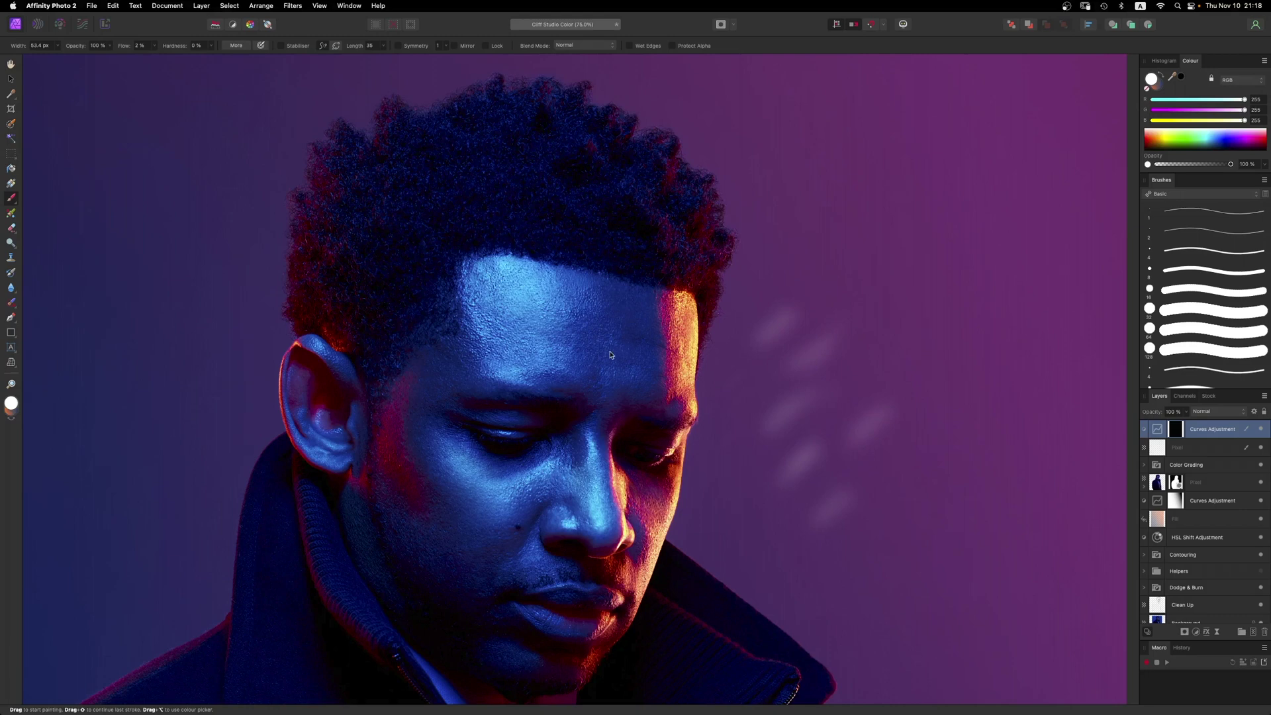
{"action": "key", "text": "super+0"}
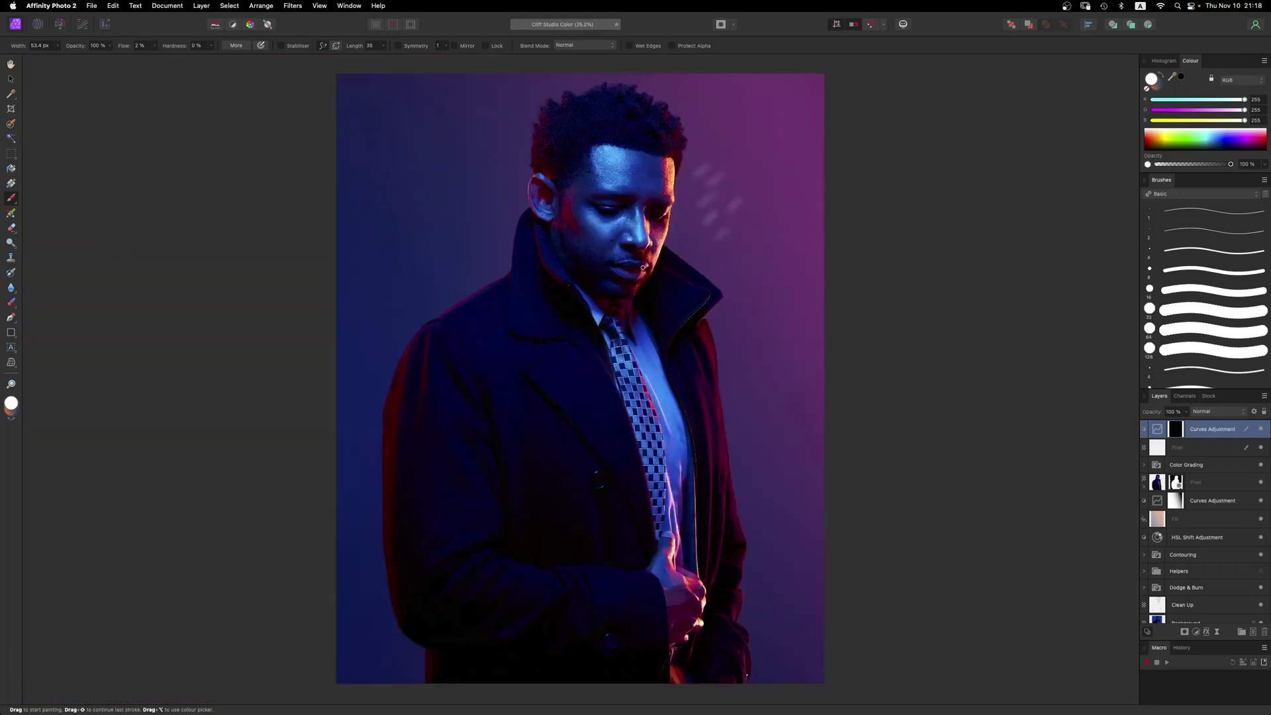